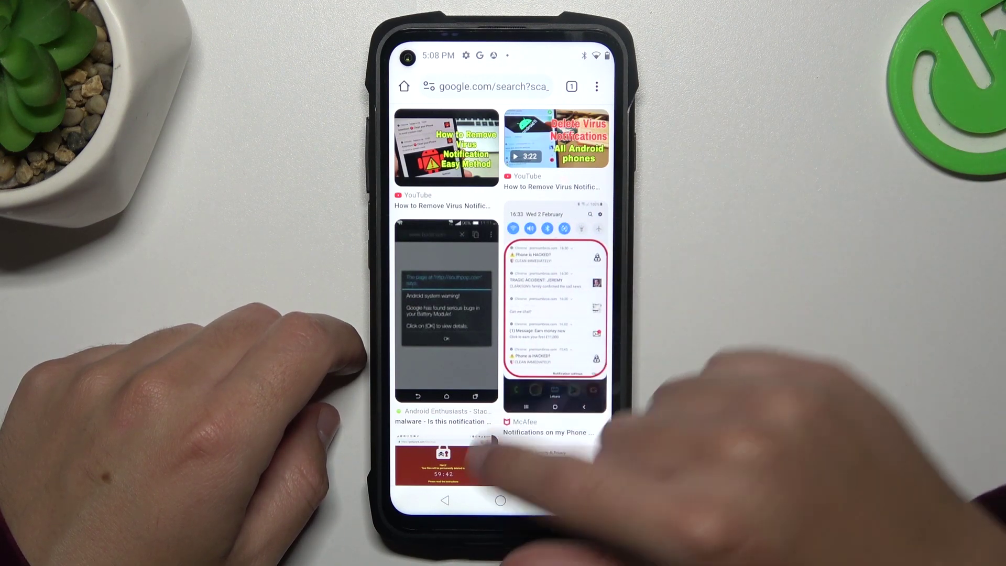
Return from Chrome's image results to the Google search results.
click(445, 500)
Leave Chrome for the main home screen and launch Settings.
click(499, 501)
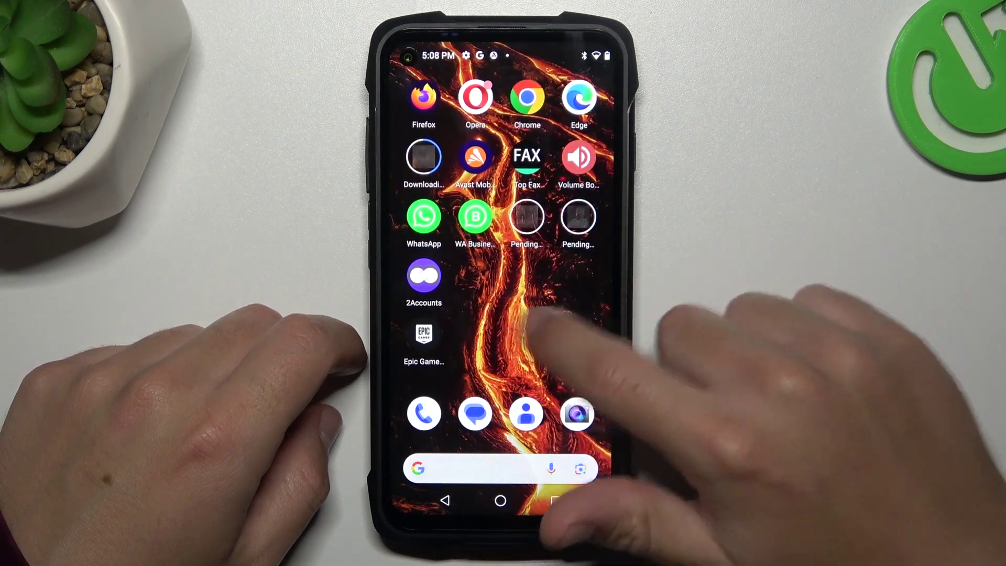
drag(535, 339, 598, 338)
click(526, 277)
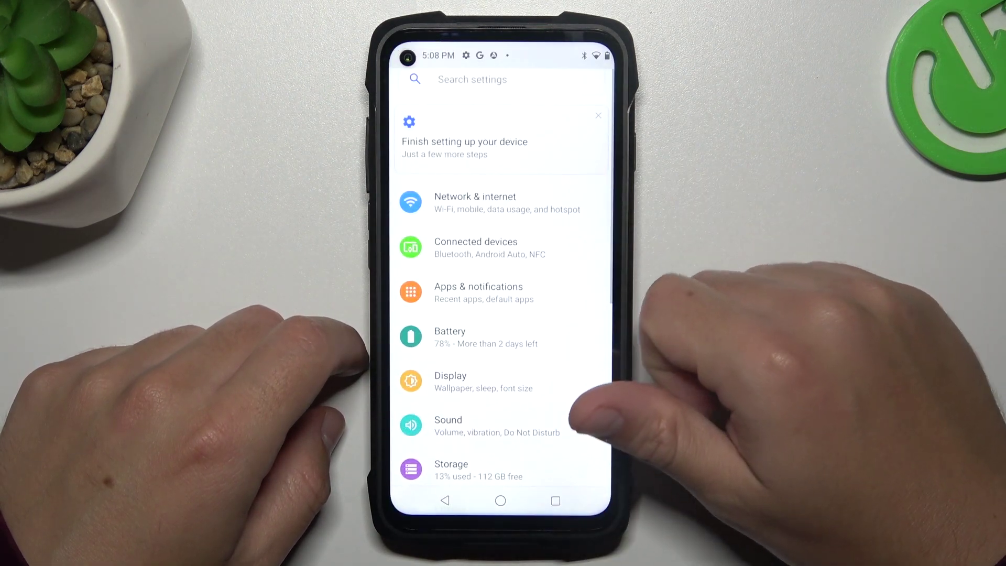
scroll(550, 378, down, 2)
scroll(550, 409, down, 1)
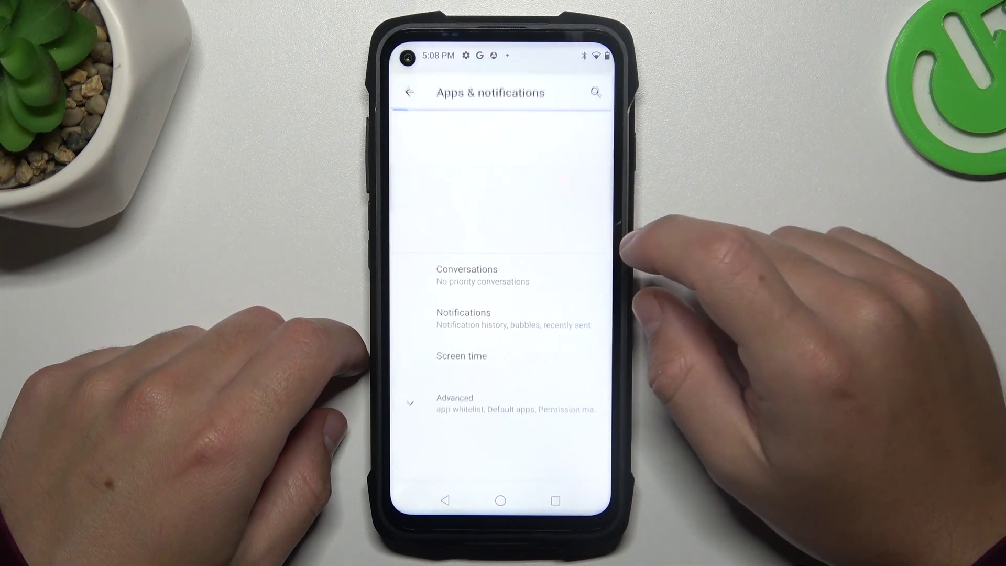
Uninstall Epic Games Store from the full list of installed apps.
click(501, 237)
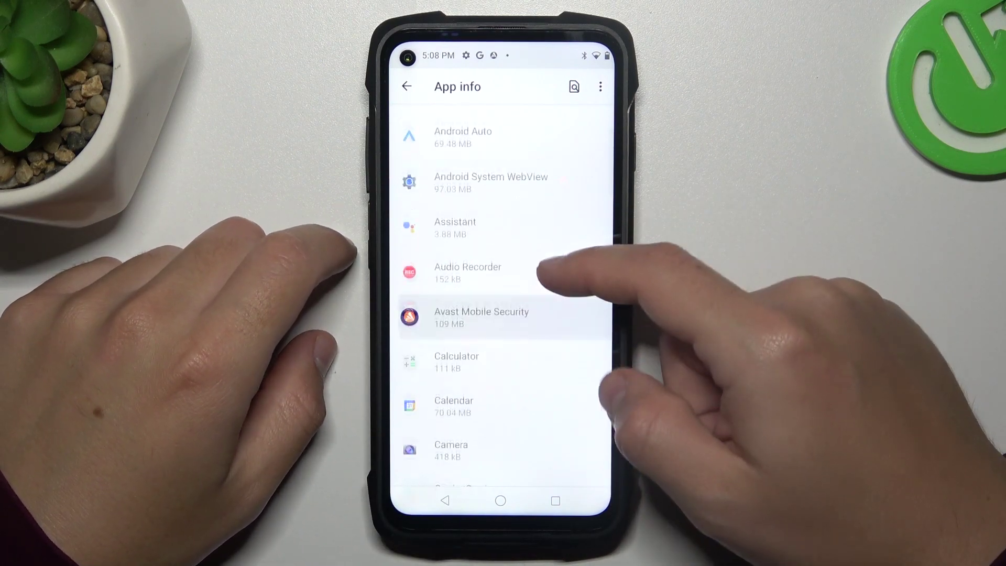
scroll(503, 315, down, 5)
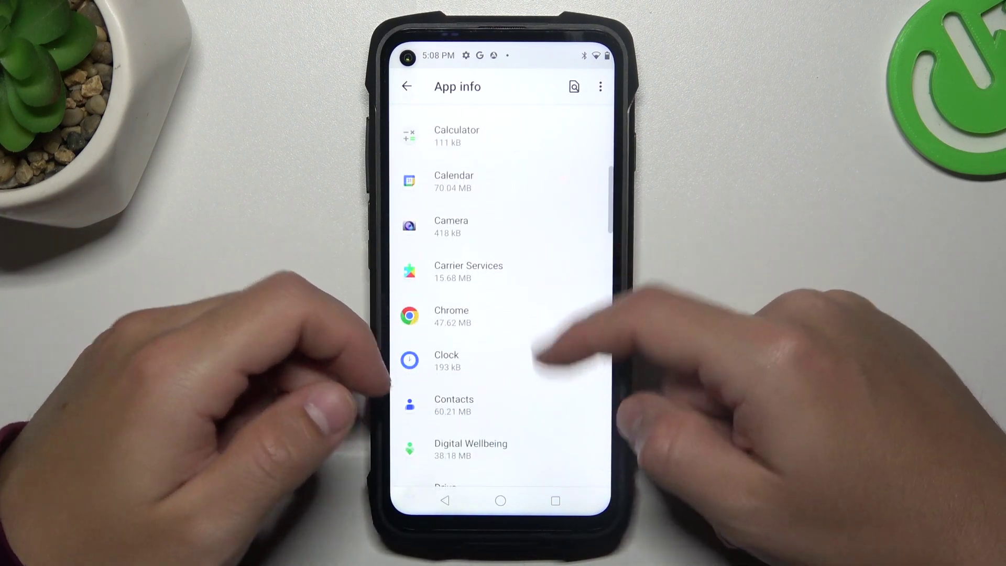
scroll(504, 315, down, 5)
click(473, 238)
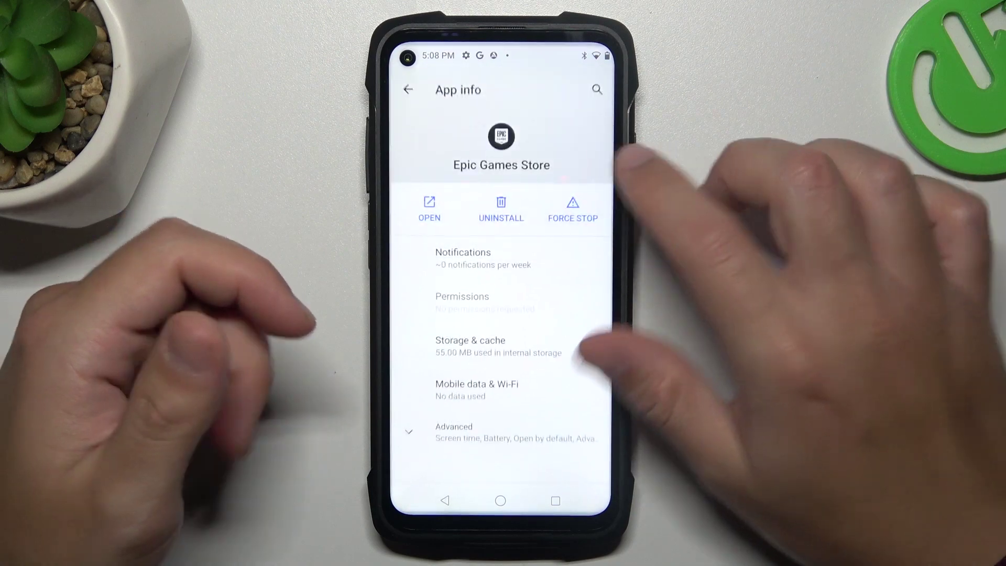
click(501, 206)
click(579, 311)
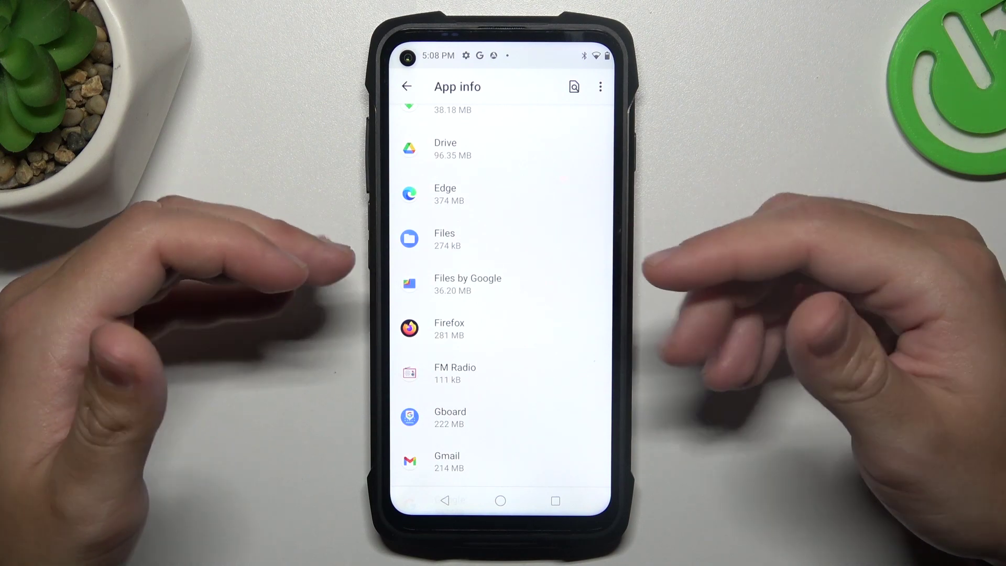
scroll(550, 276, up, 5)
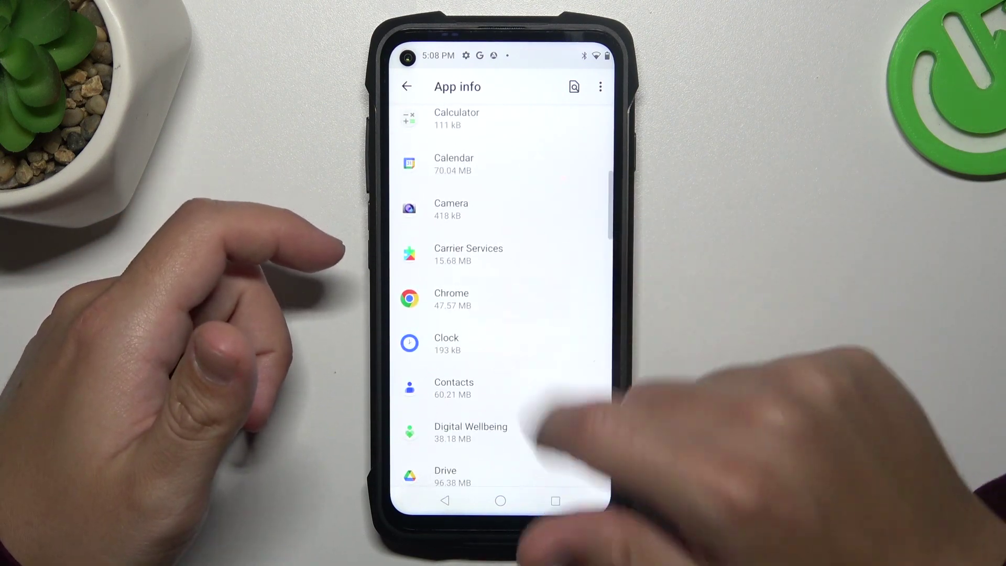
Clear all of Chrome's stored data from its Storage & cache page.
click(471, 294)
click(495, 346)
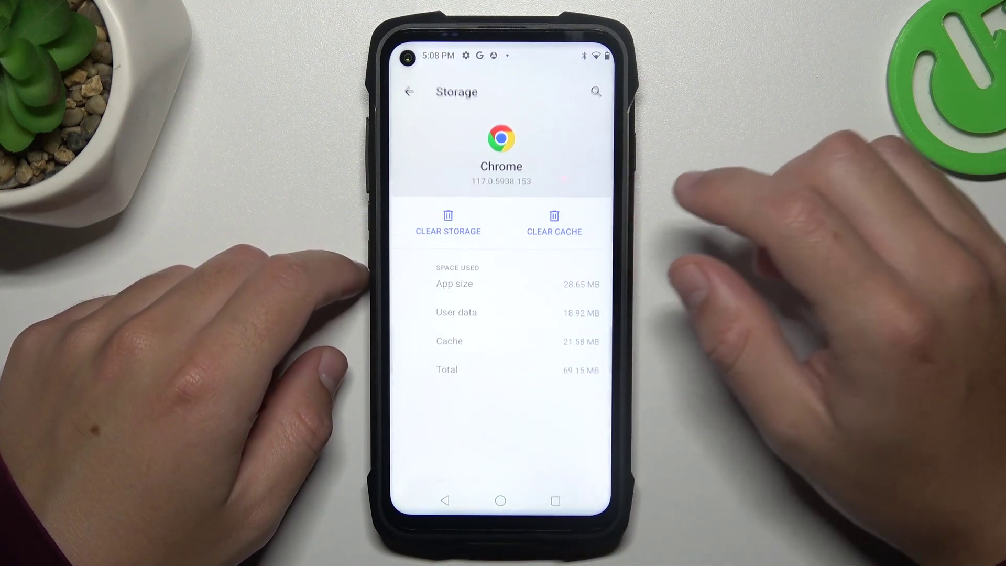
click(446, 221)
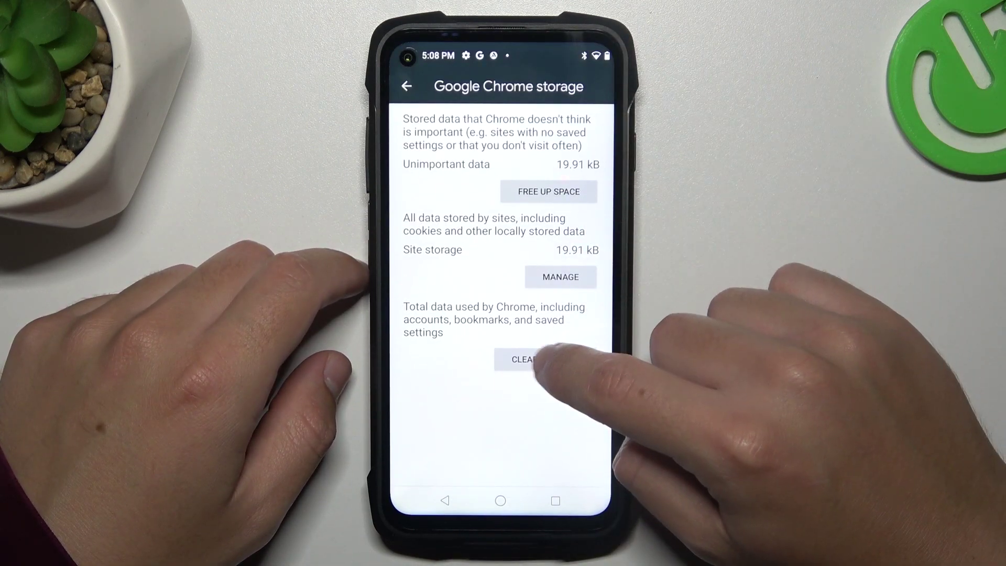
click(545, 359)
click(578, 315)
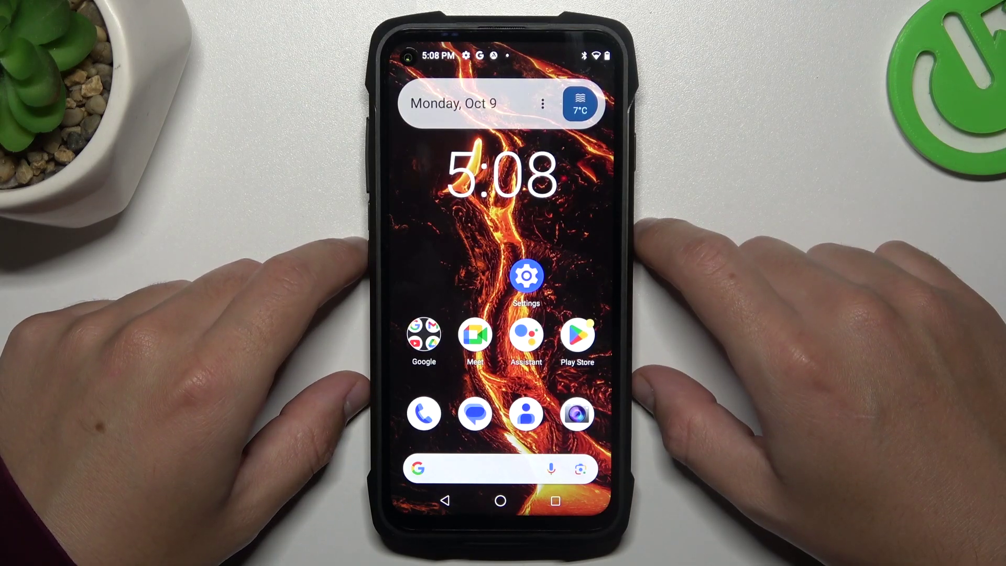
Launch Avast Mobile Security from the home screen's app icon page.
mouse_move(598, 314)
mouse_down()
mouse_move(425, 315)
mouse_move(597, 315)
mouse_up()
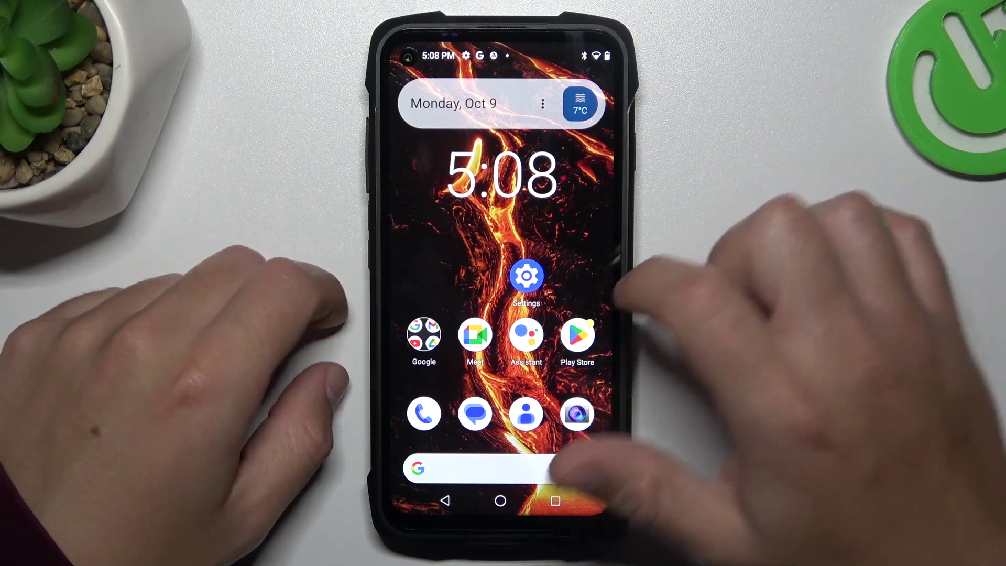
drag(597, 354, 440, 354)
click(474, 158)
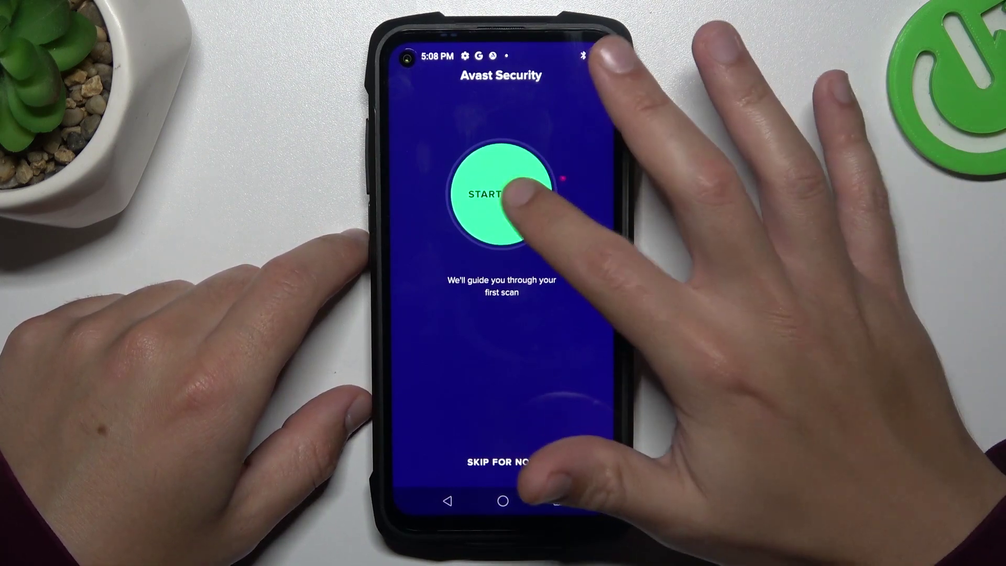
Start Avast's first scan, granting it access to manage all files.
click(502, 194)
click(556, 317)
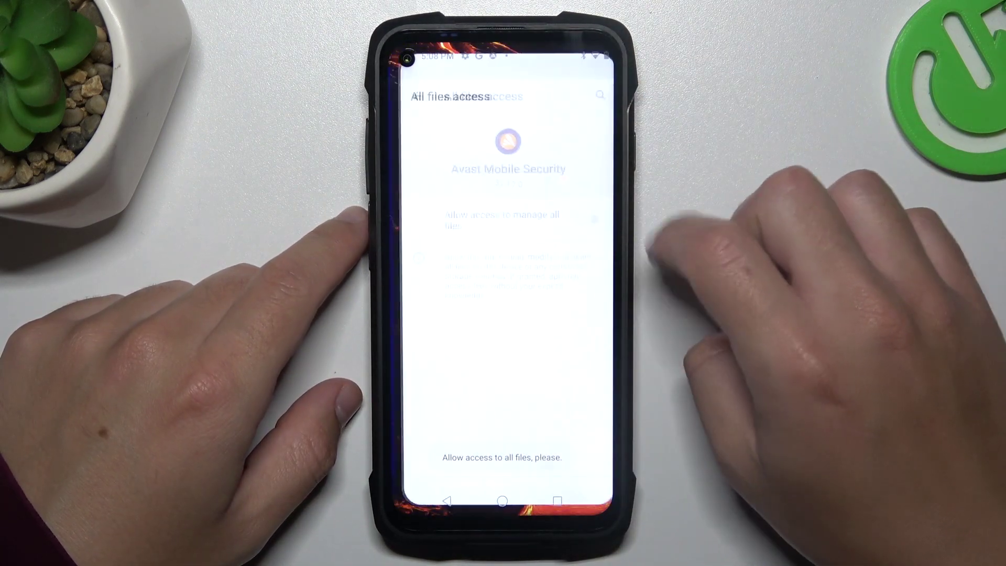
click(589, 217)
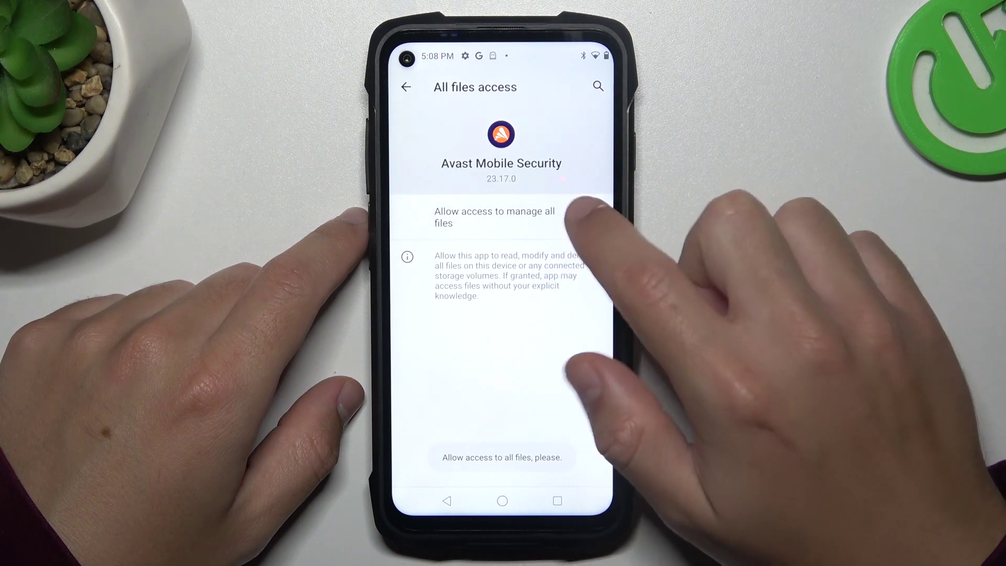
click(446, 501)
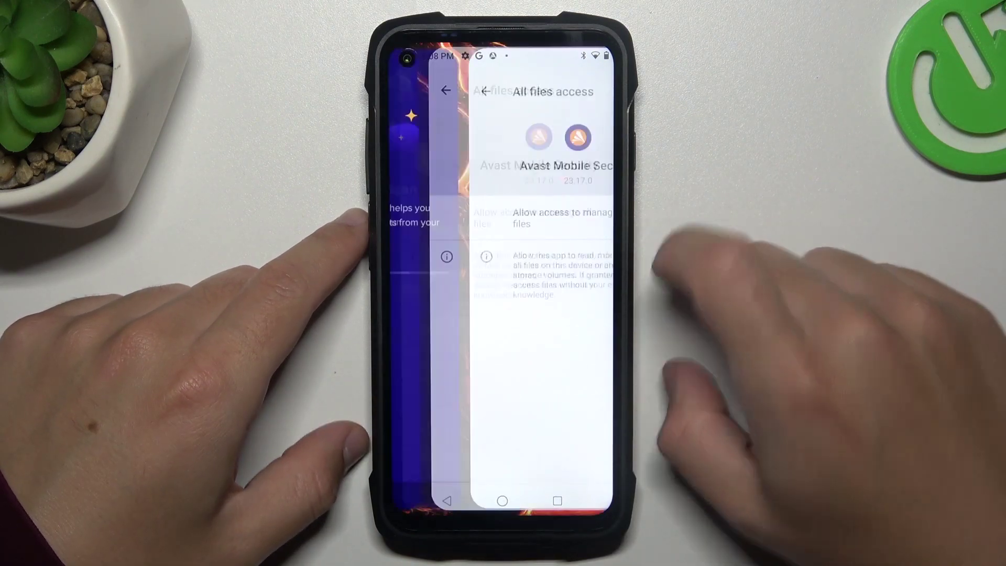